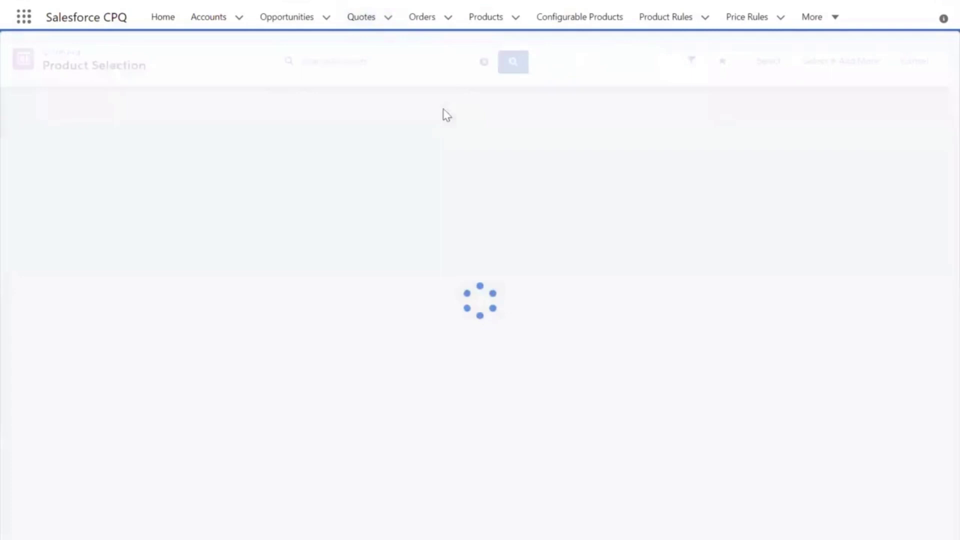
# - Search 'compac' in Product Selection and pick Compact Track Loader to launch its configurator
pyautogui.click(399, 66)
pyautogui.write('compac')
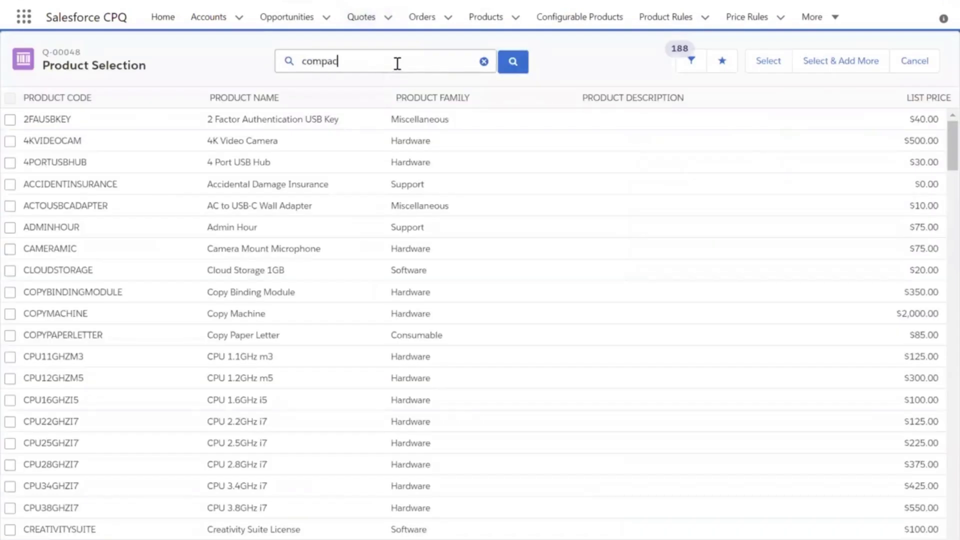
pyautogui.click(373, 91)
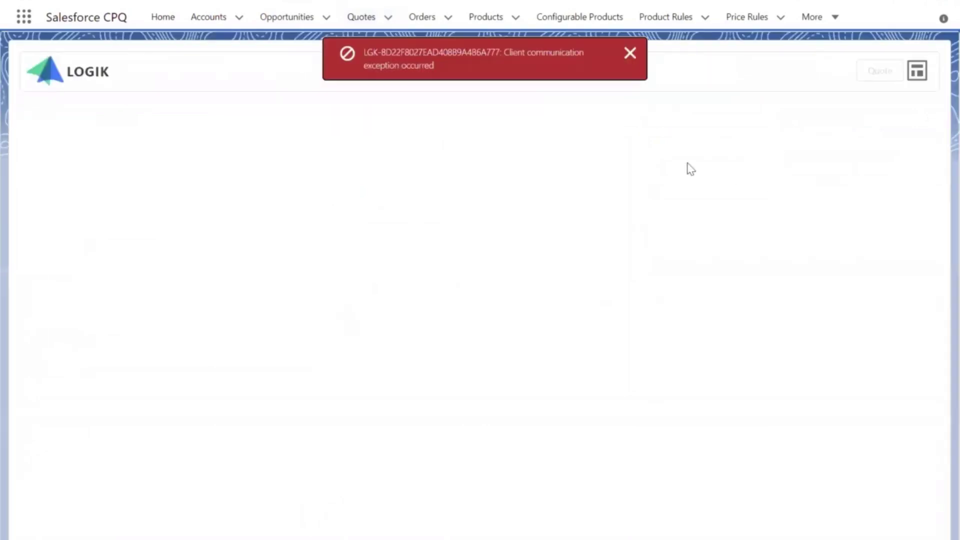
pyautogui.moveTo(308, 17); pyautogui.dragTo(666, 106)
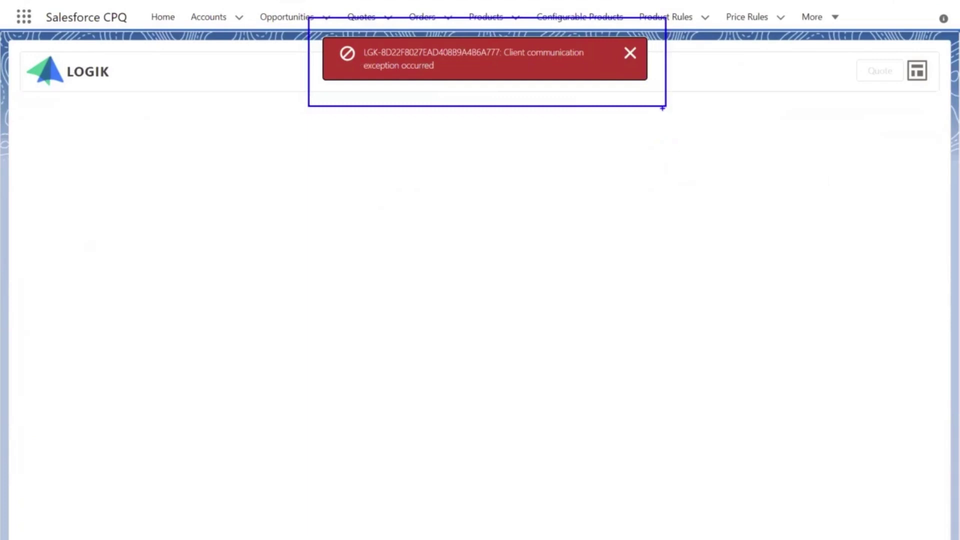
# - Dismiss the communication error and confirm the Compact Track Loader schematic has no rules or fields
pyautogui.click(630, 54)
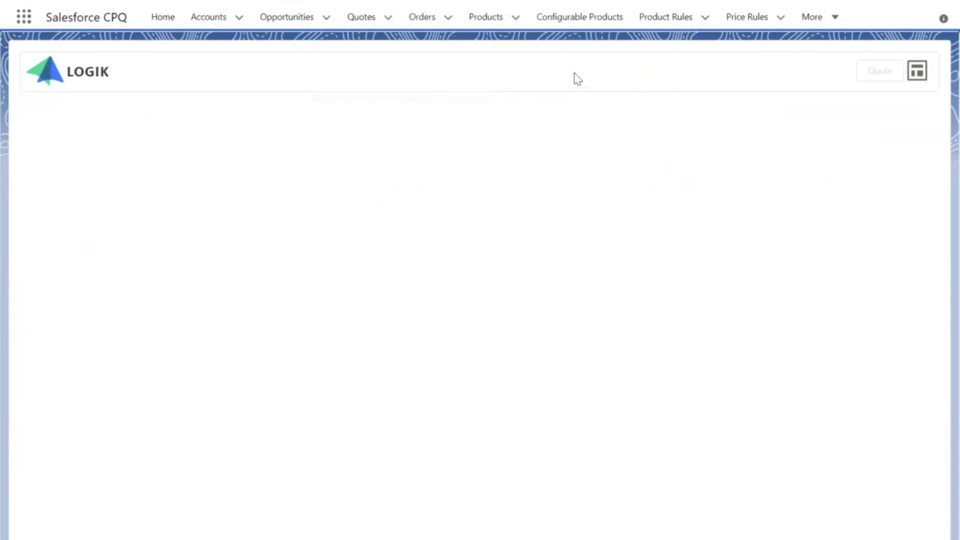
pyautogui.click(568, 16)
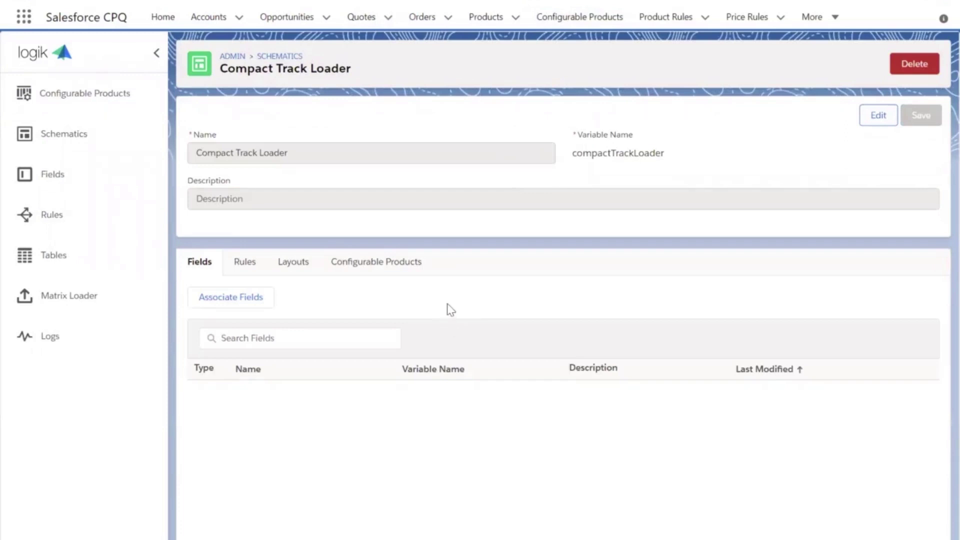
pyautogui.click(245, 262)
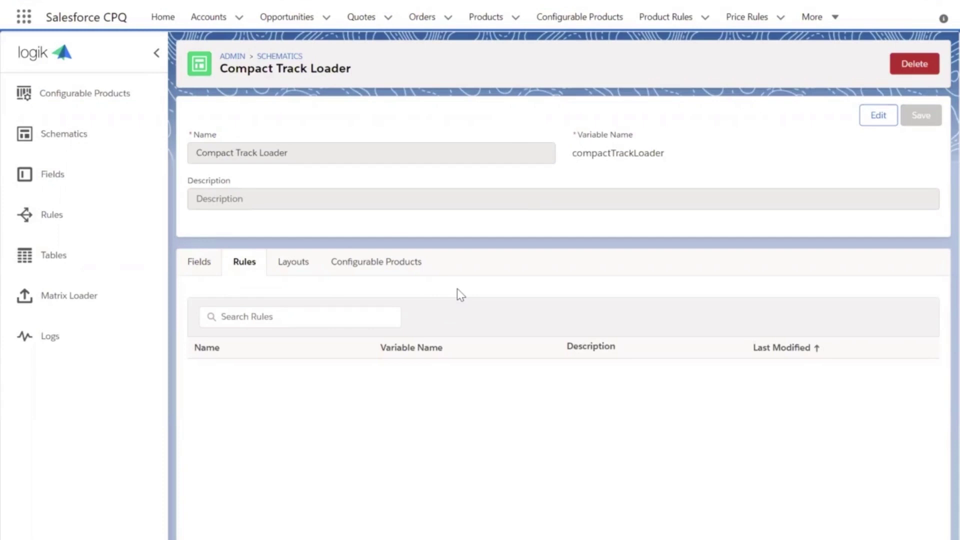
pyautogui.click(187, 268)
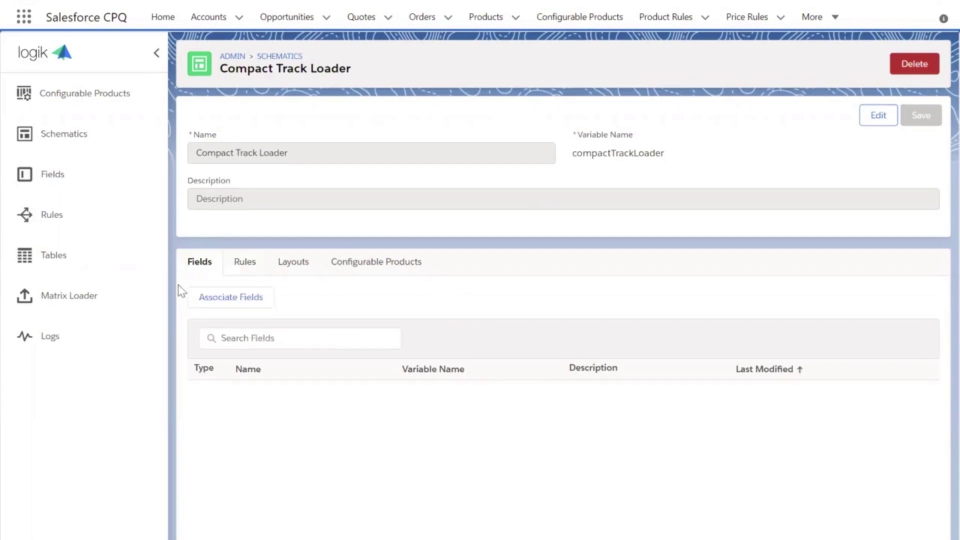
# - Import the All Fields, All Options and All Rules CSVs through Matrix Loader (15, 45, 116 records)
pyautogui.click(69, 303)
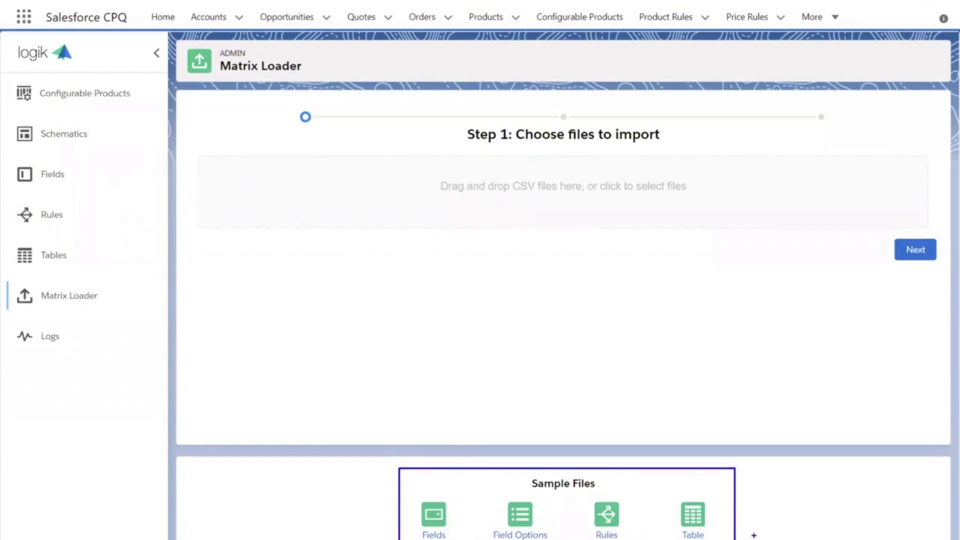
pyautogui.click(462, 186)
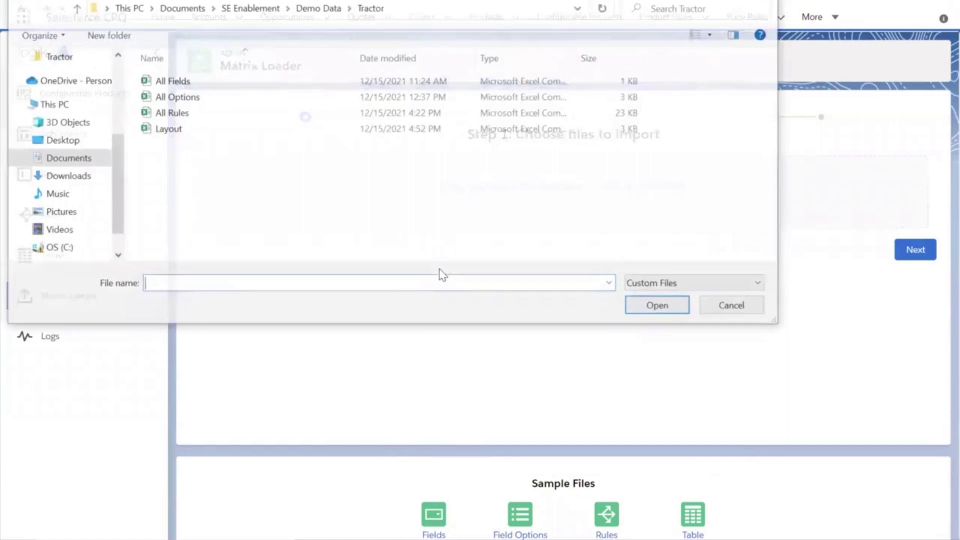
pyautogui.click(187, 82)
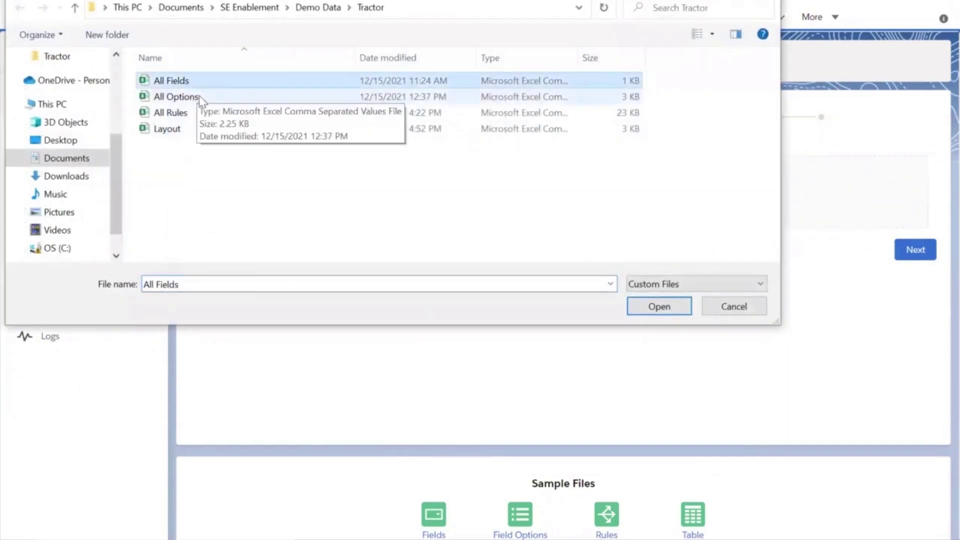
pyautogui.keyDown('shift'); pyautogui.click(202, 113); pyautogui.keyUp('shift')
pyautogui.click(658, 308)
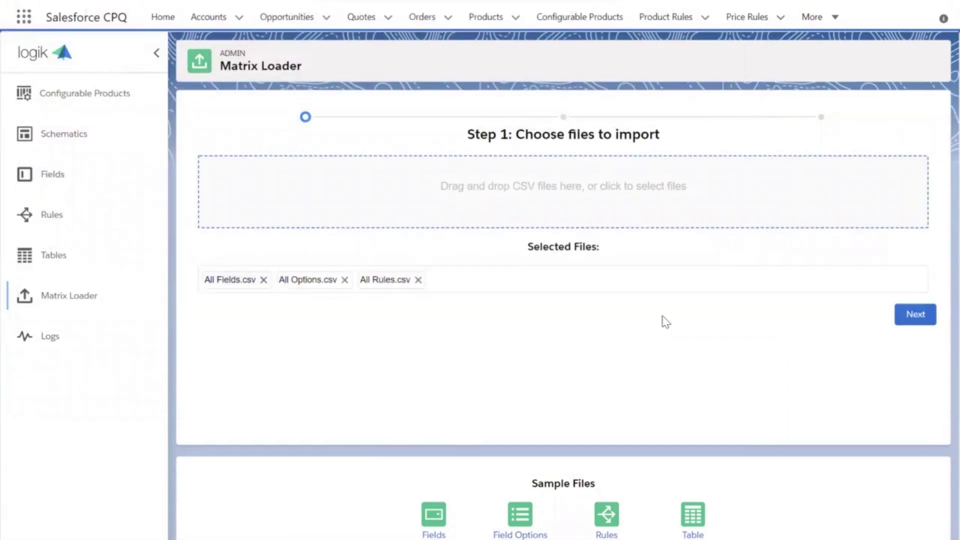
pyautogui.click(917, 327)
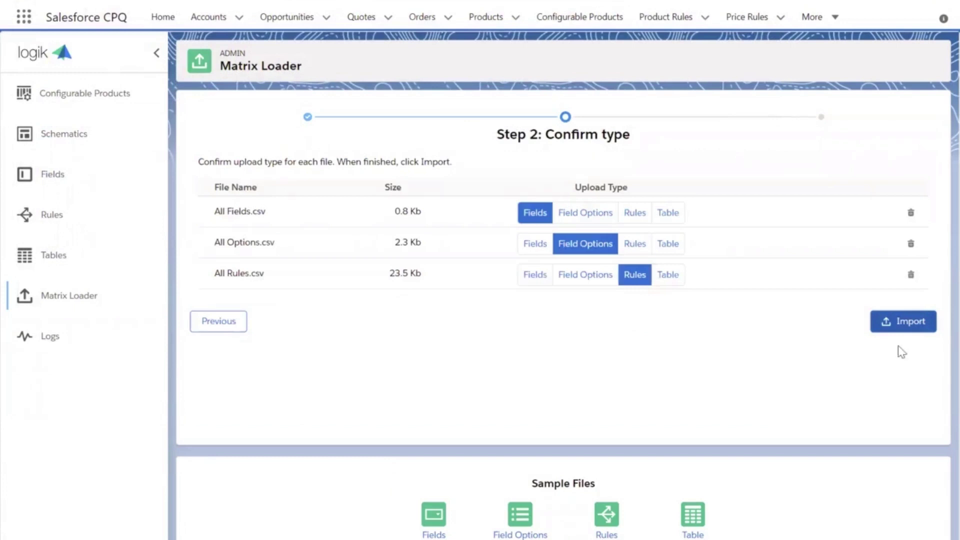
pyautogui.click(901, 323)
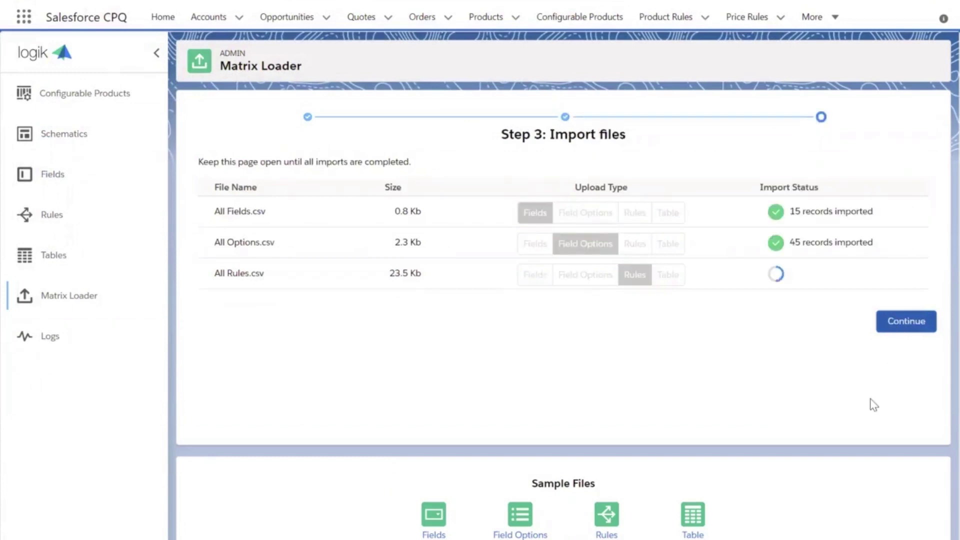
pyautogui.click(906, 323)
# - Associate all CTL fields with the Compact Track Loader schematic and save
pyautogui.click(76, 140)
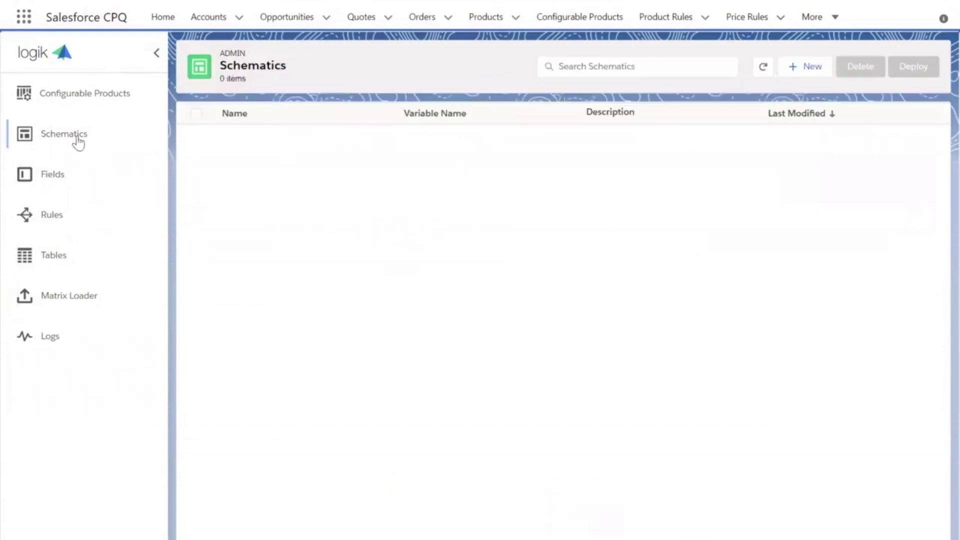
pyautogui.click(255, 136)
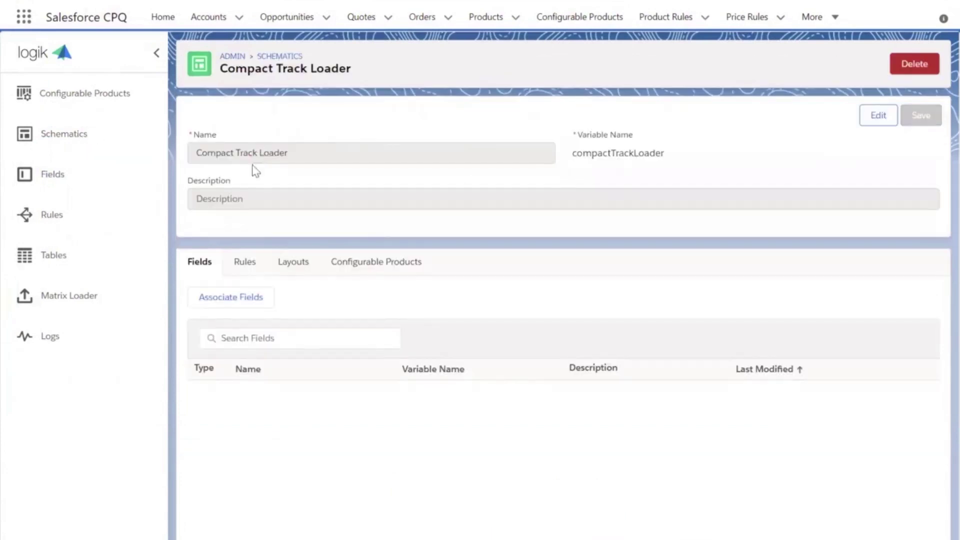
pyautogui.click(230, 301)
pyautogui.click(261, 138)
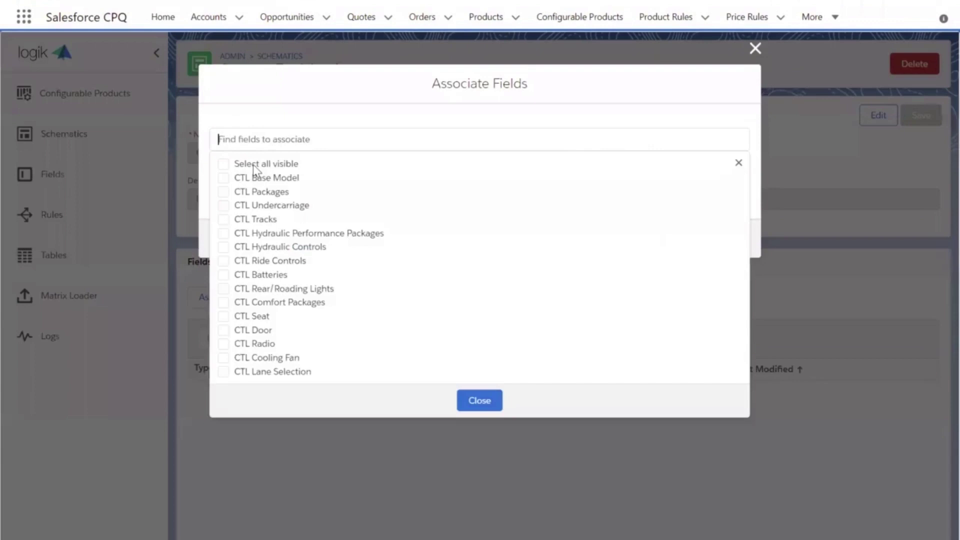
pyautogui.click(253, 164)
pyautogui.click(491, 404)
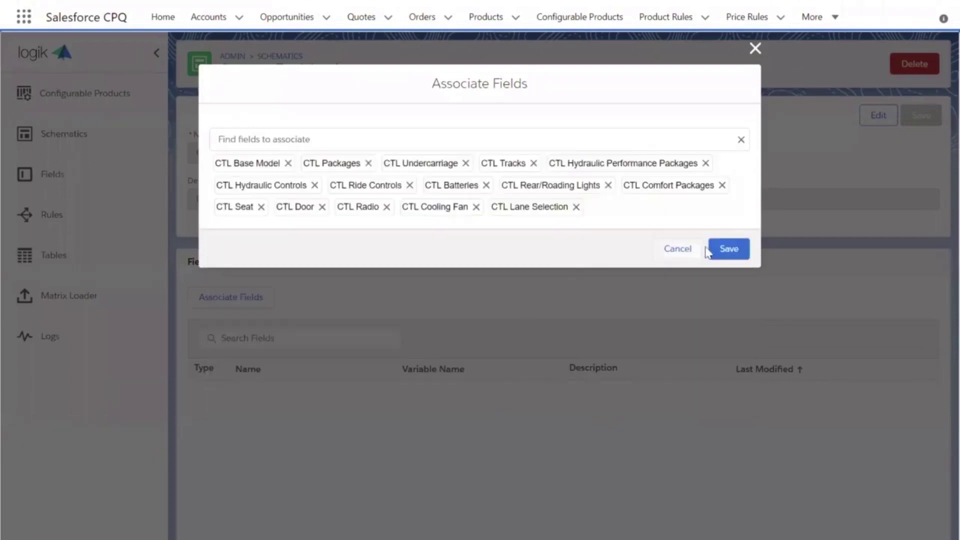
pyautogui.click(727, 250)
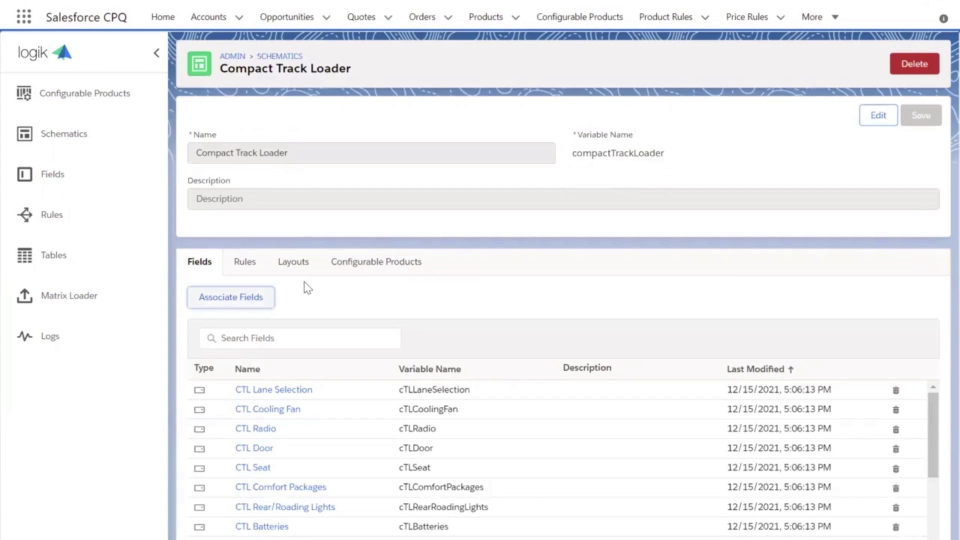
# - Review the schematic's imported CTL rules, then deploy the Compact Track Loader schematic
pyautogui.click(246, 262)
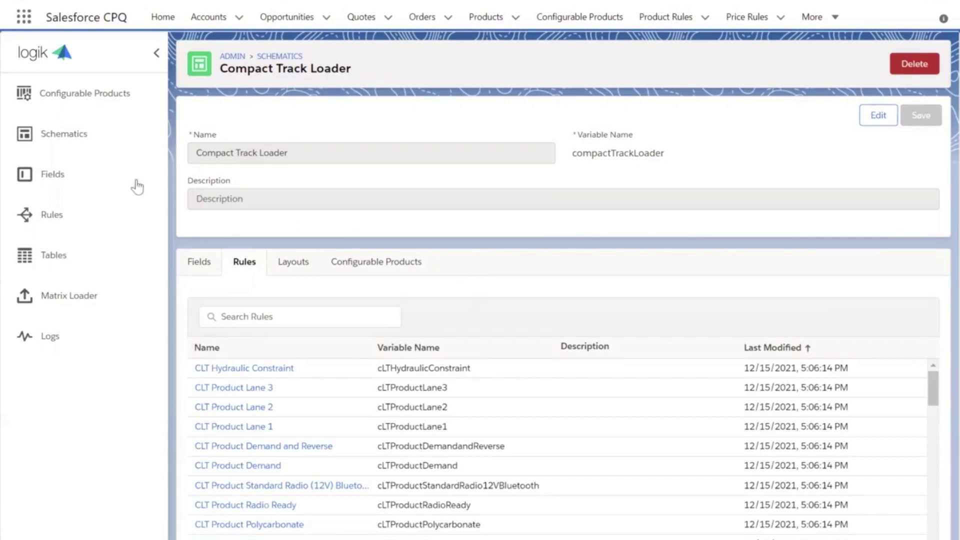
pyautogui.click(60, 141)
pyautogui.click(197, 134)
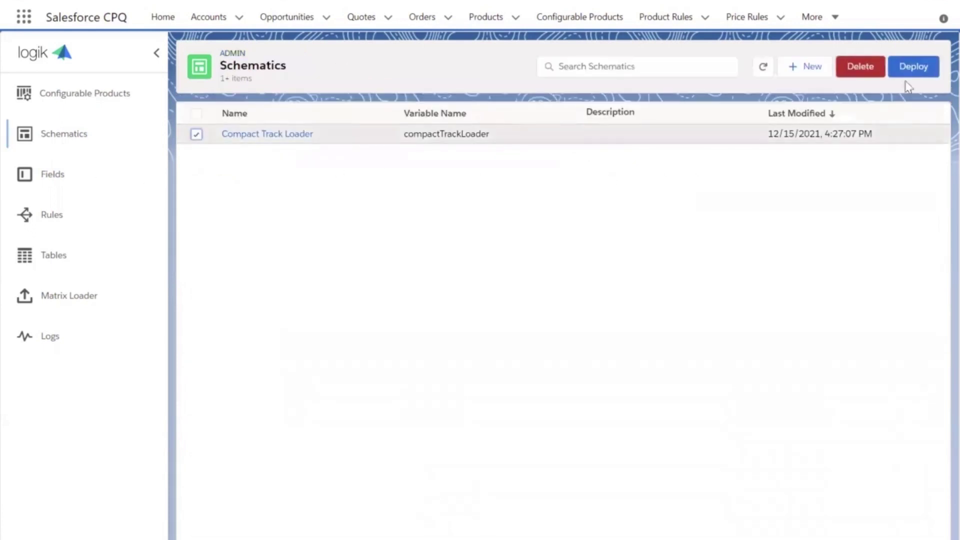
pyautogui.click(909, 69)
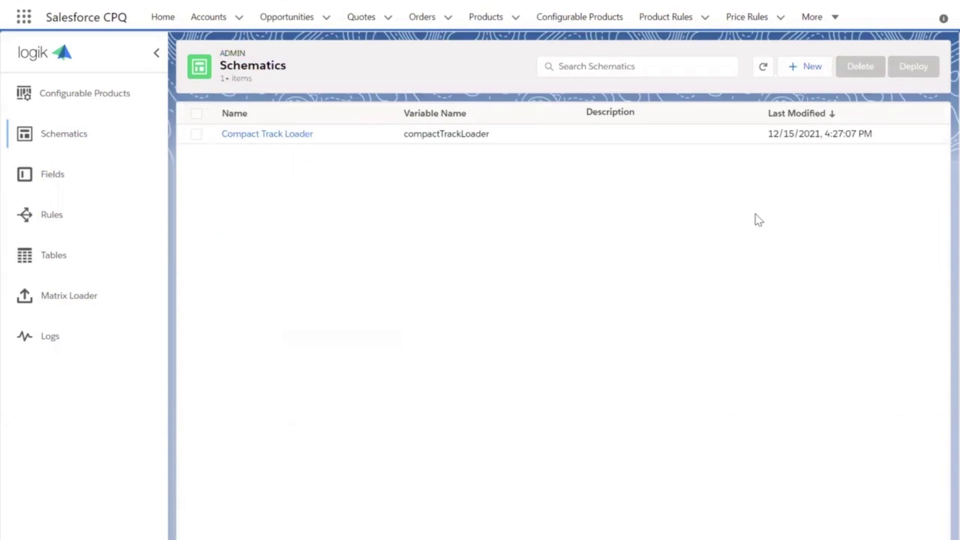
# - Inspect the CTL Lane Selection field and close it without changes
pyautogui.click(51, 181)
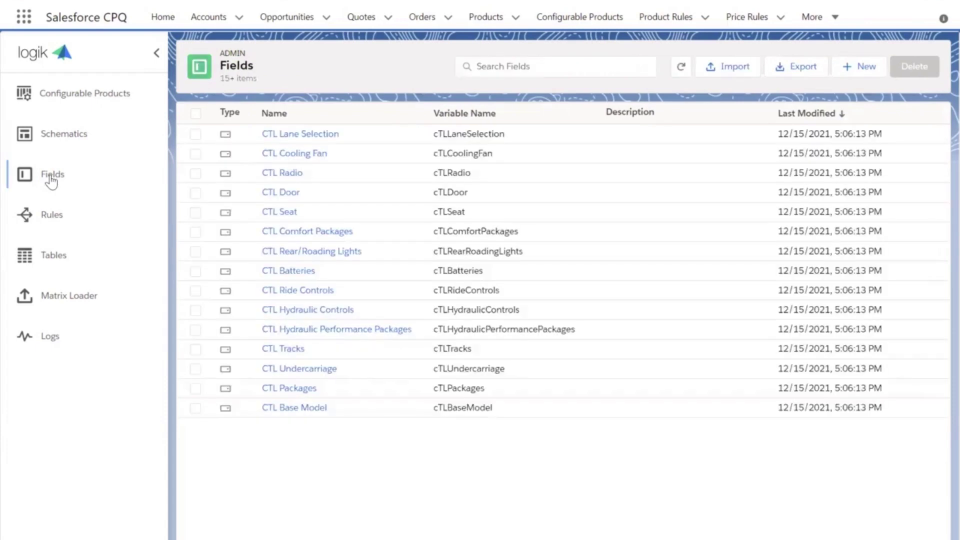
pyautogui.click(293, 135)
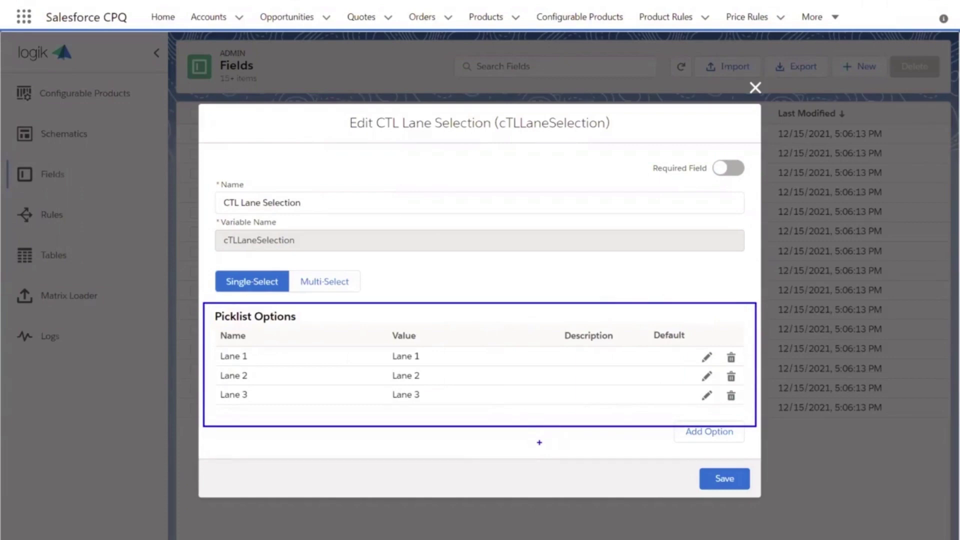
pyautogui.click(755, 88)
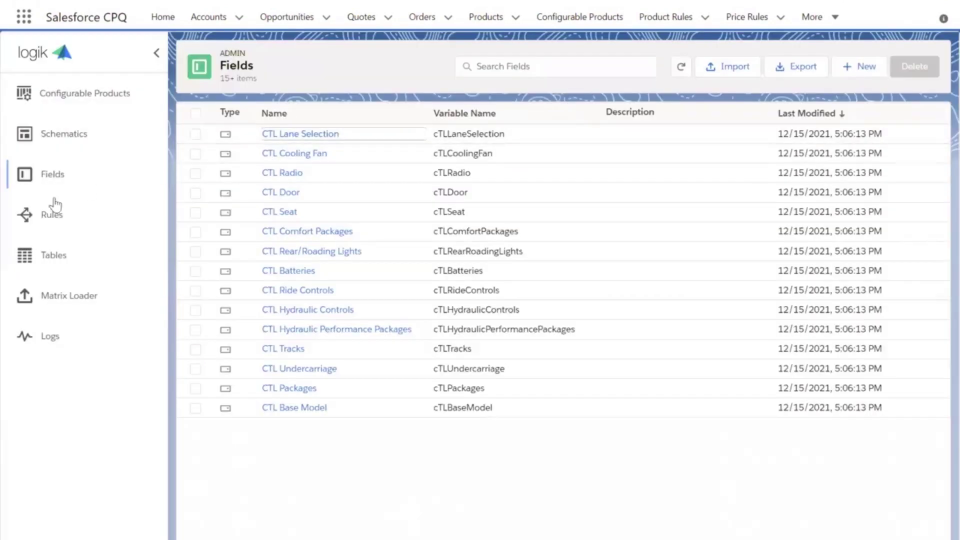
# - Open the CTL Lane 1 Model 1 Selections rule and view its CTL Packages exclusion action
pyautogui.click(45, 218)
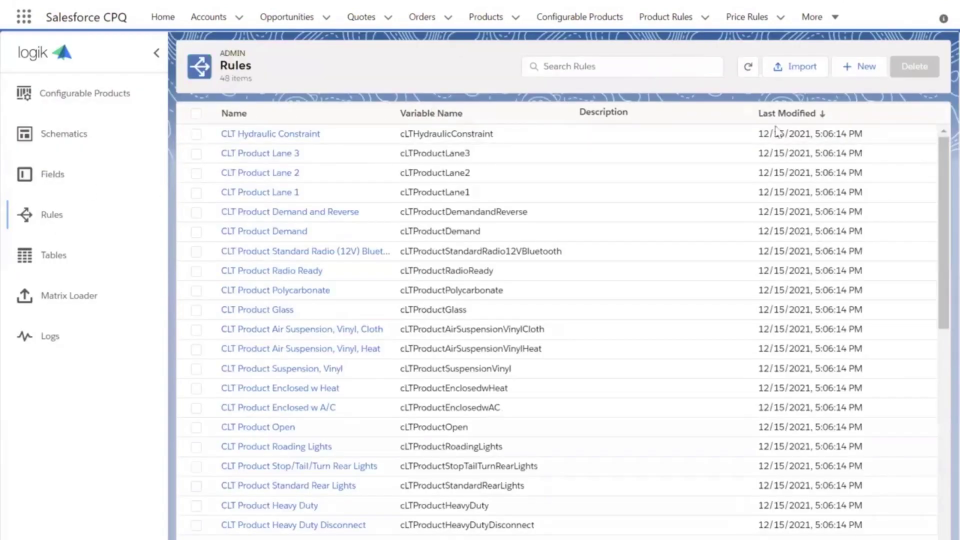
pyautogui.moveTo(938, 169); pyautogui.dragTo(938, 427)
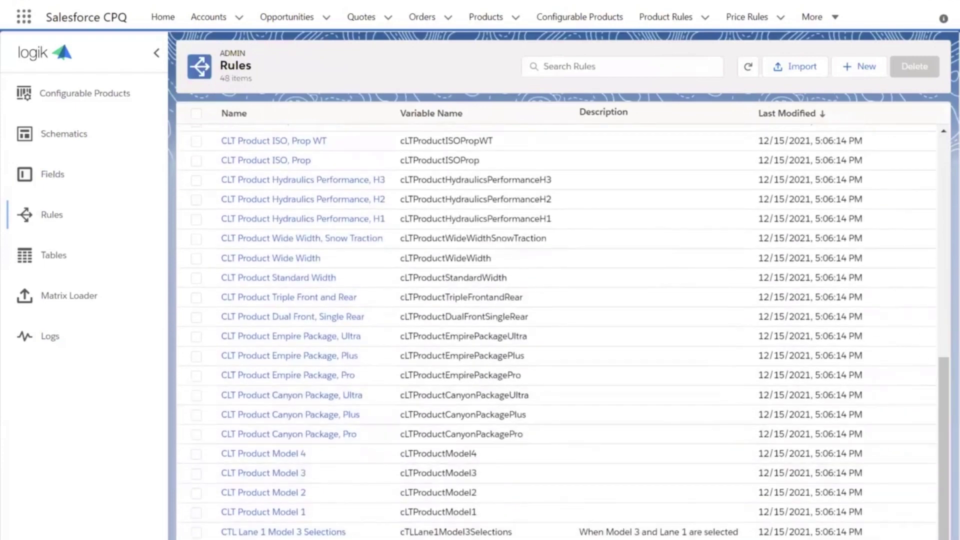
pyautogui.click(378, 238)
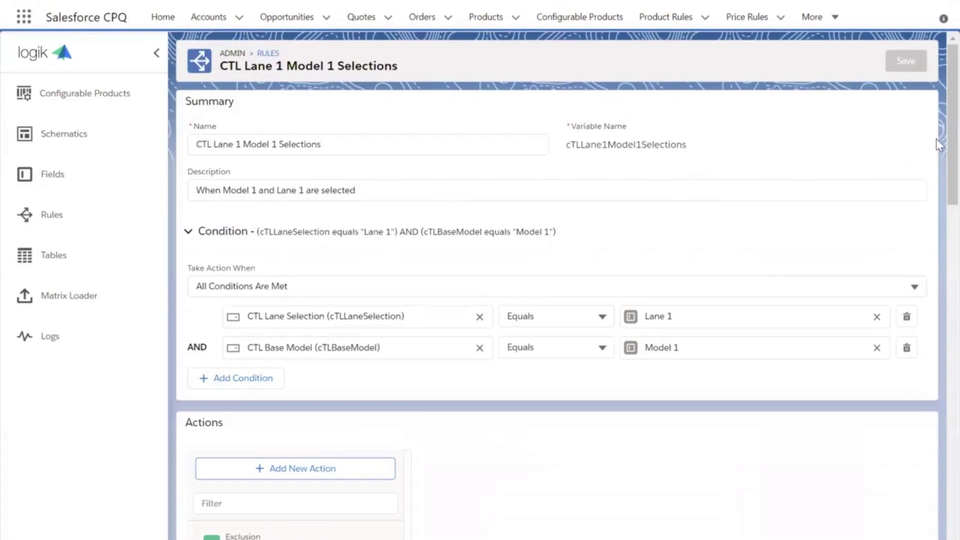
pyautogui.scroll(-2, 936, 178)
pyautogui.scroll(-4, 936, 178)
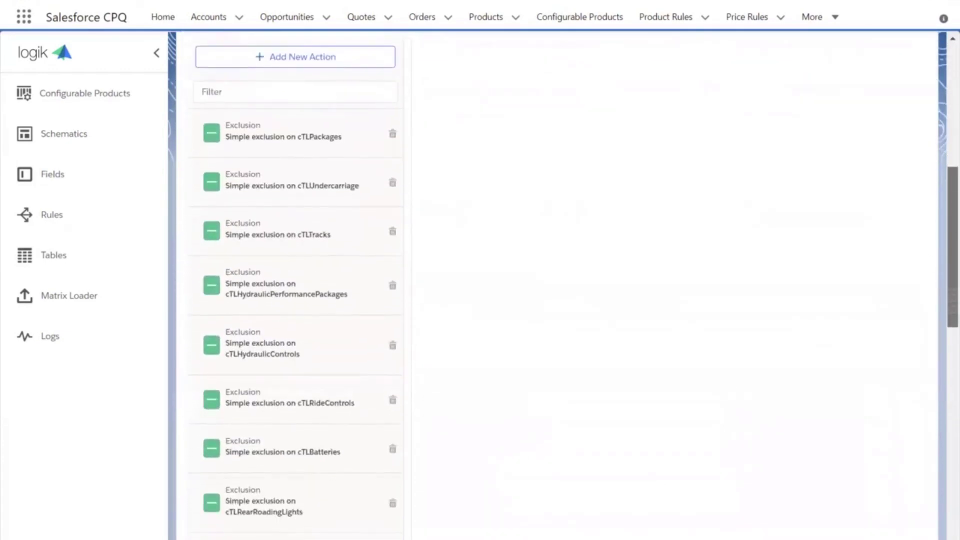
pyautogui.click(297, 150)
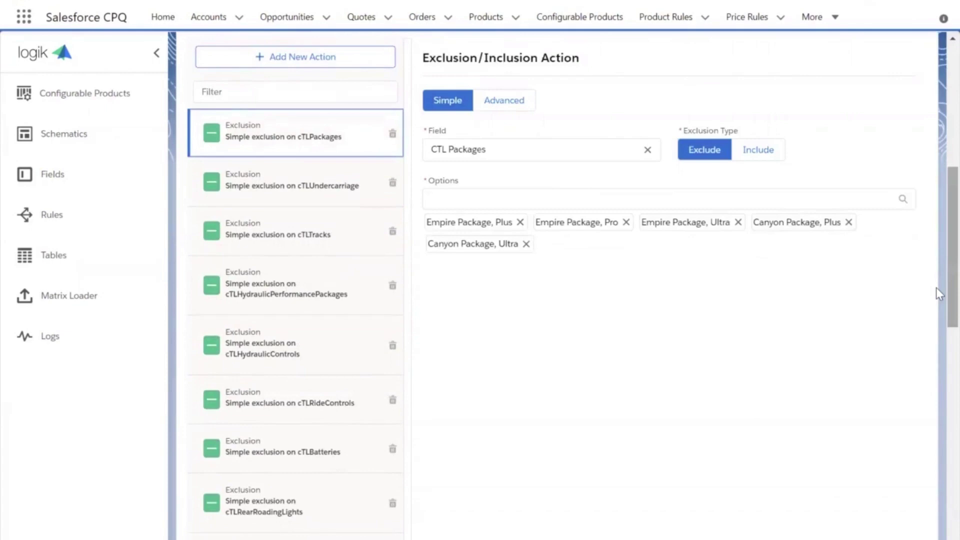
pyautogui.scroll(6, 937, 288)
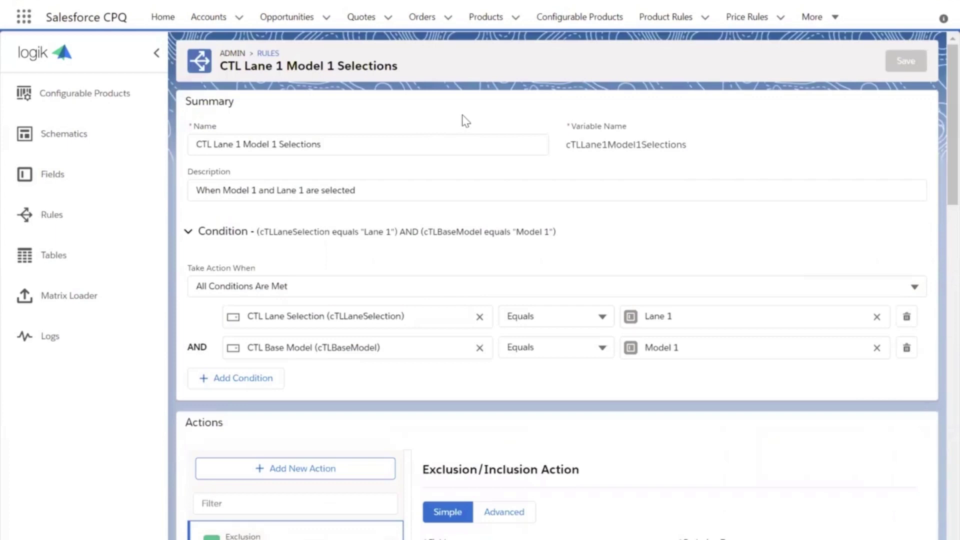
# - Open quote Q-00048 and add the Compact Track Loader product found by searching 'compac'
pyautogui.click(387, 19)
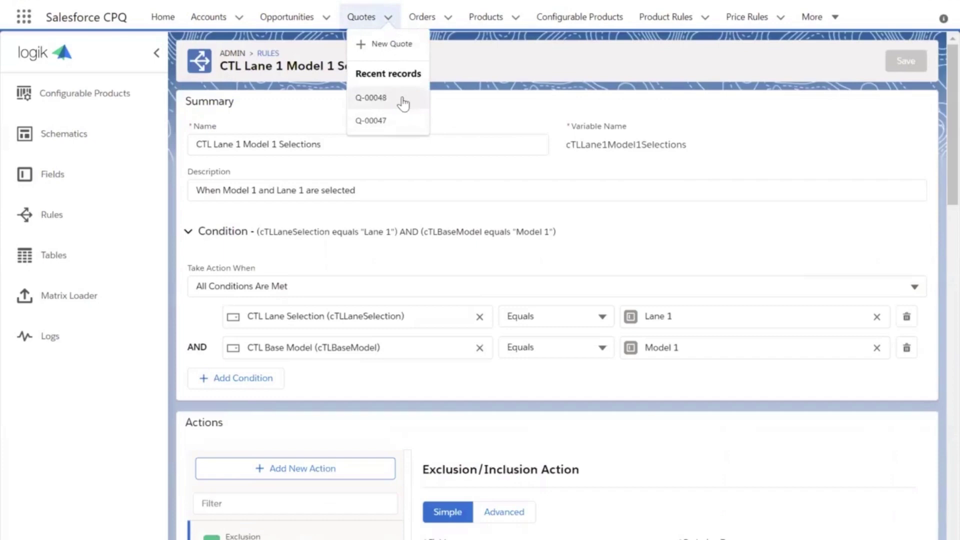
pyautogui.click(403, 103)
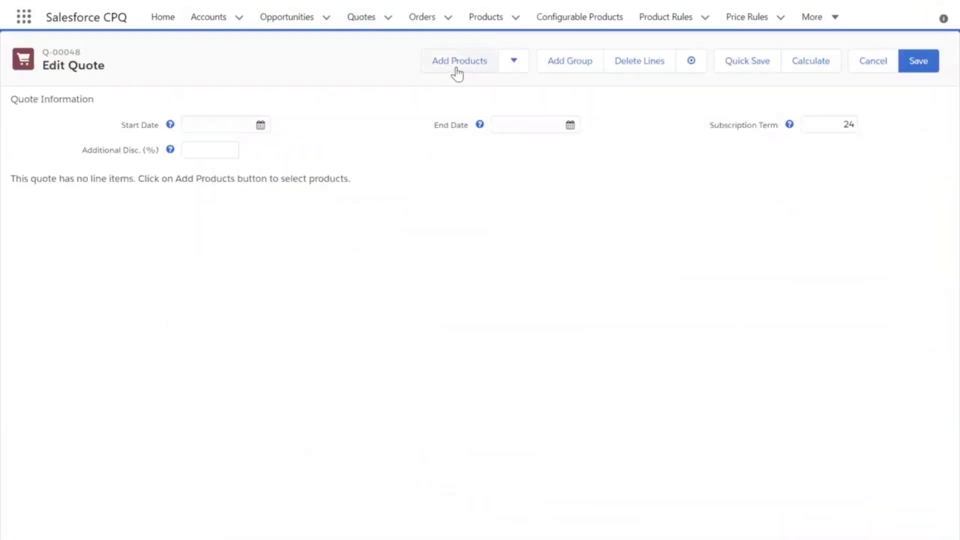
pyautogui.click(458, 63)
pyautogui.click(347, 63)
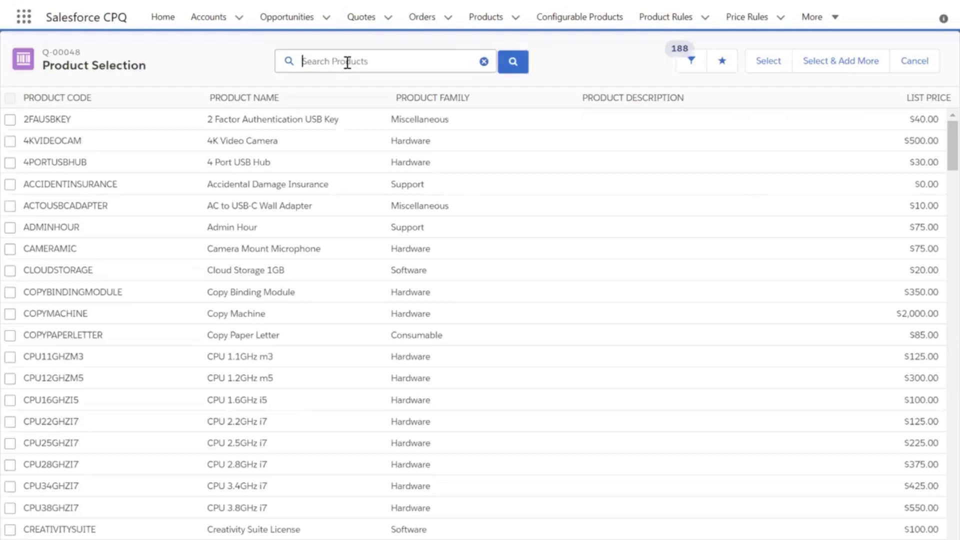
pyautogui.write('compac')
pyautogui.click(346, 96)
pyautogui.click(10, 120)
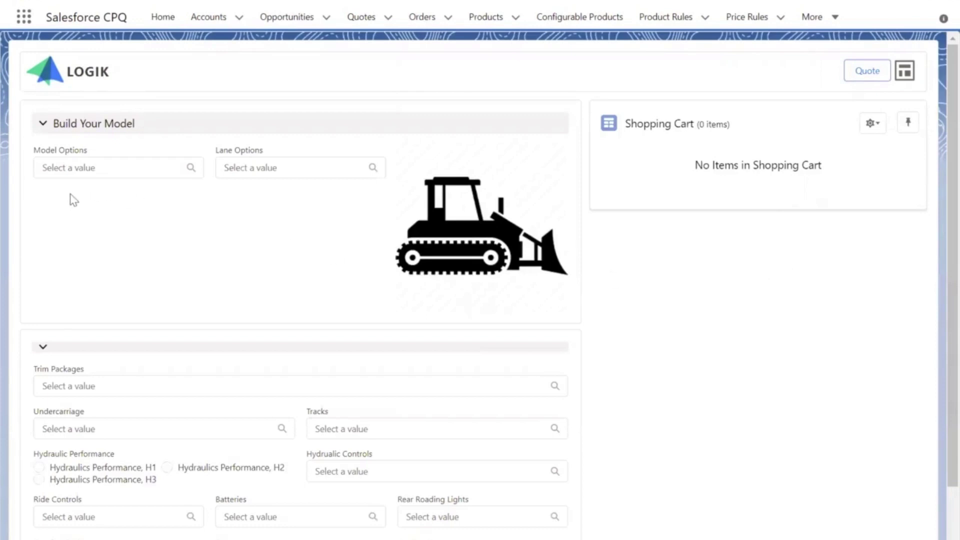
# - Choose Model 1 and Lane 1, auto-filling a 13-item cart totalling $31,055.00
pyautogui.click(82, 168)
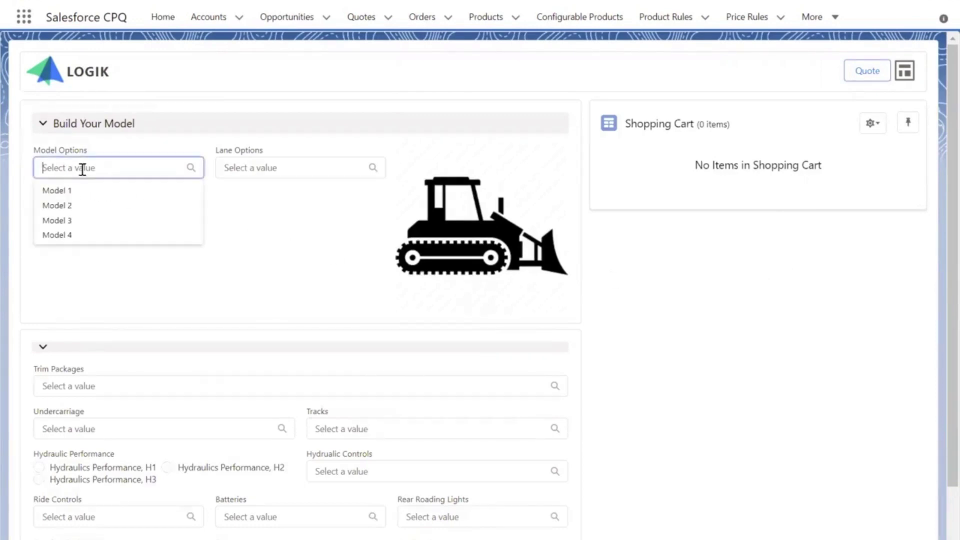
pyautogui.click(88, 192)
pyautogui.click(275, 168)
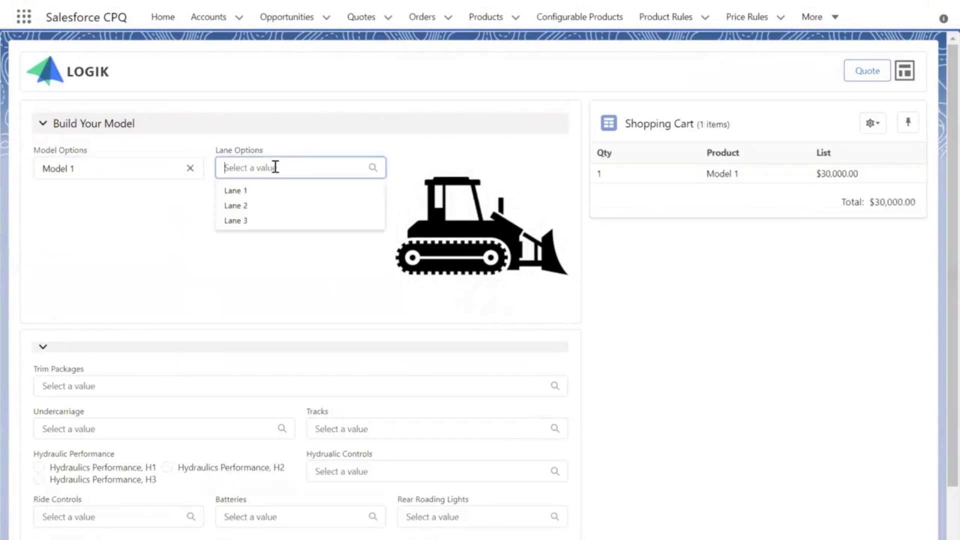
pyautogui.click(261, 196)
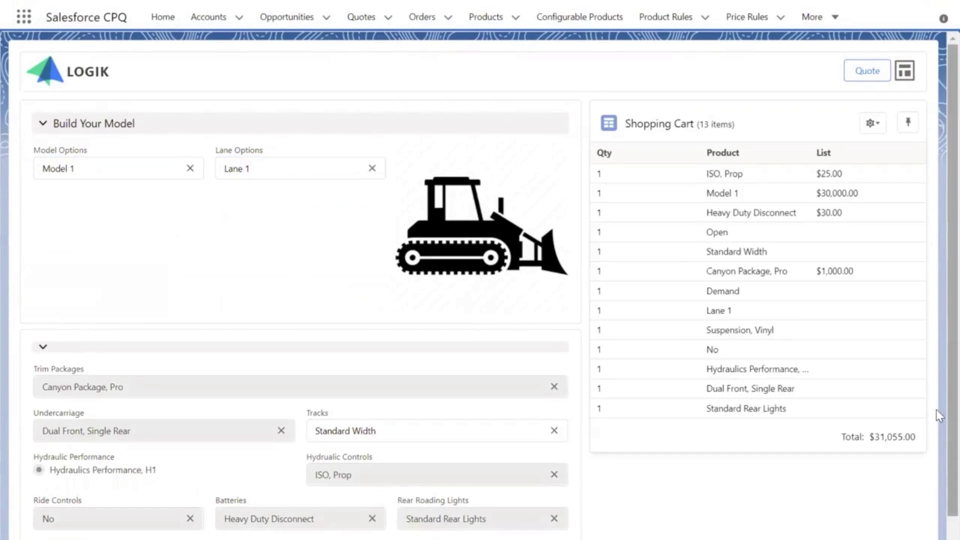
pyautogui.scroll(-2, 938, 427)
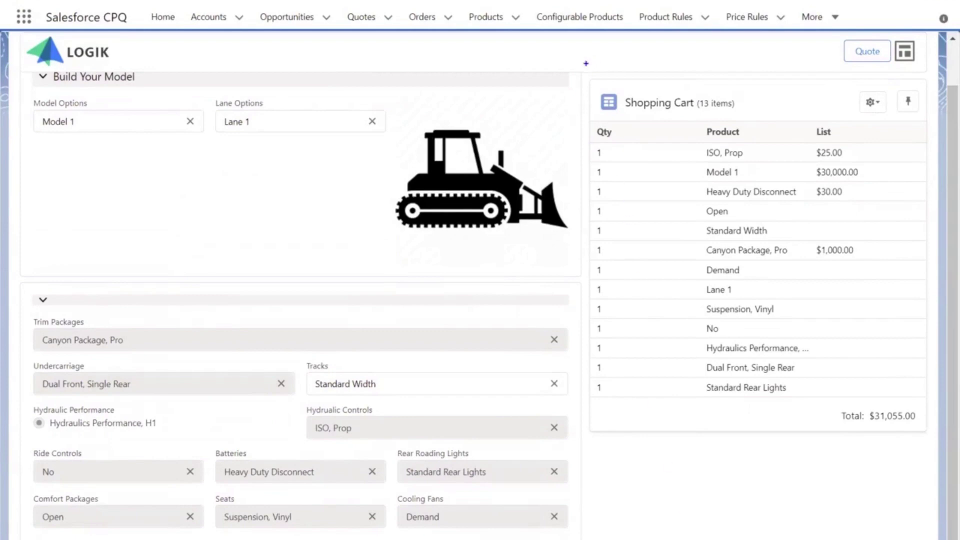
pyautogui.moveTo(585, 75); pyautogui.dragTo(936, 437)
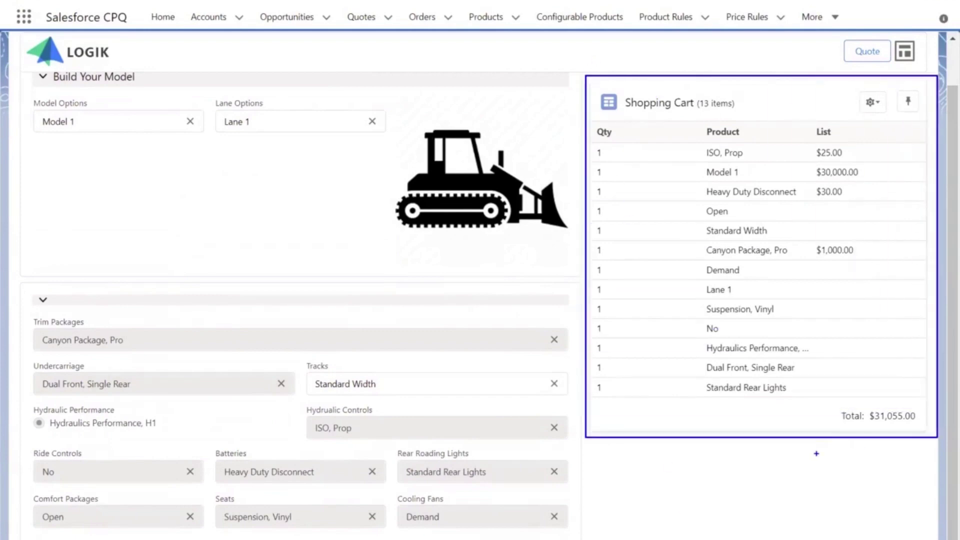
# - Switch the loader configuration to Model 3 with Lane 3
pyautogui.click(103, 118)
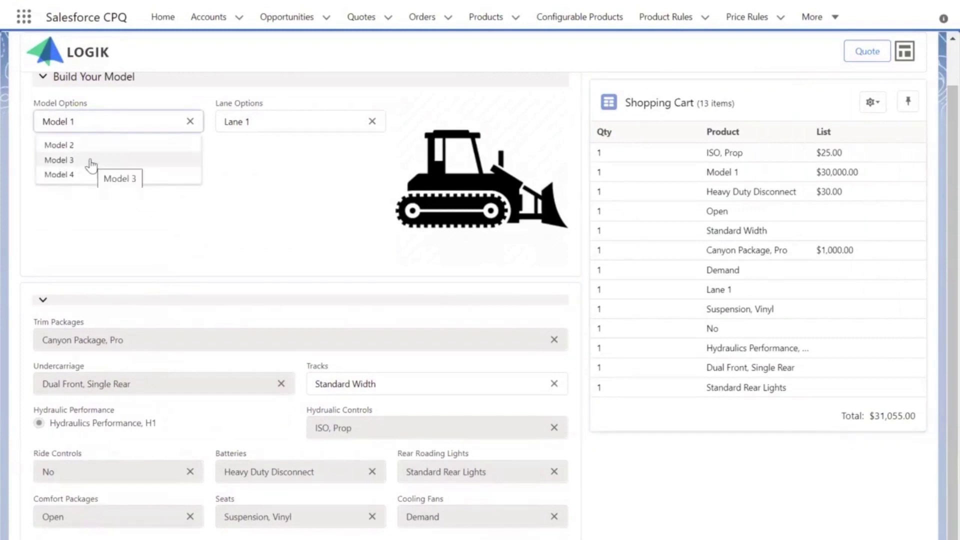
pyautogui.click(88, 162)
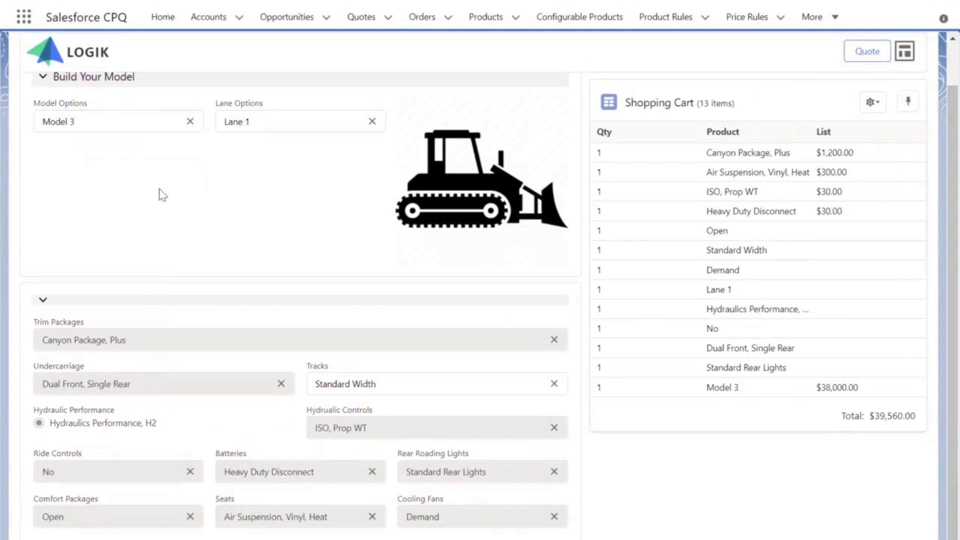
pyautogui.click(276, 126)
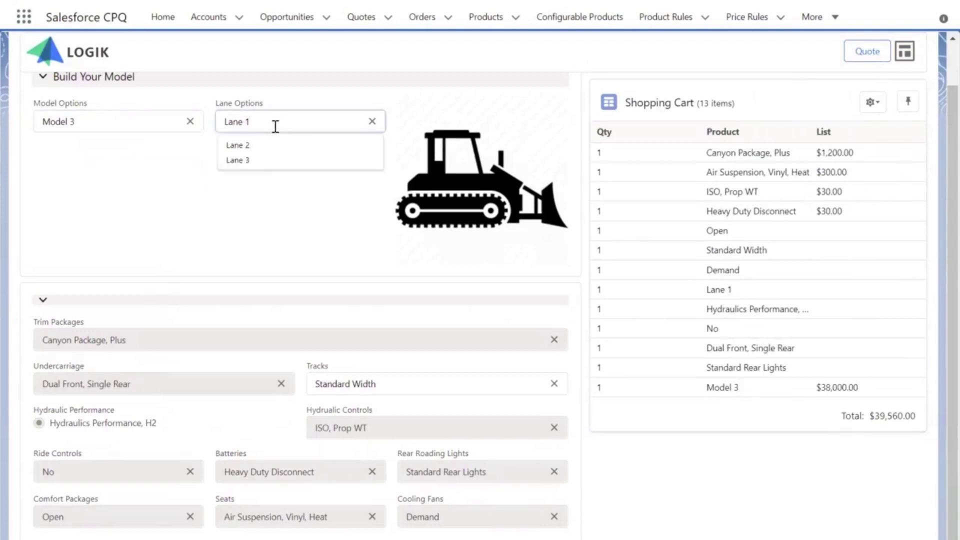
pyautogui.click(262, 161)
pyautogui.scroll(-1, 698, 480)
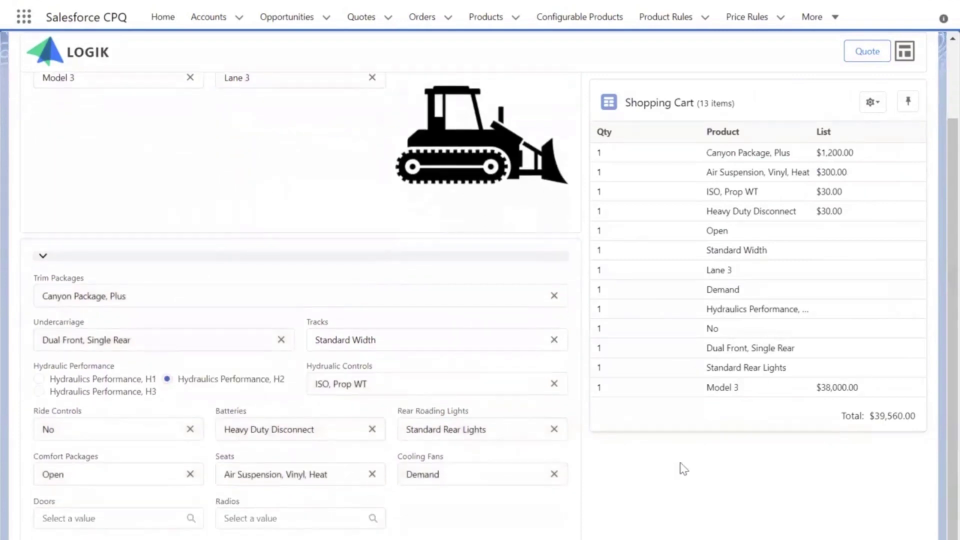
pyautogui.click(372, 383)
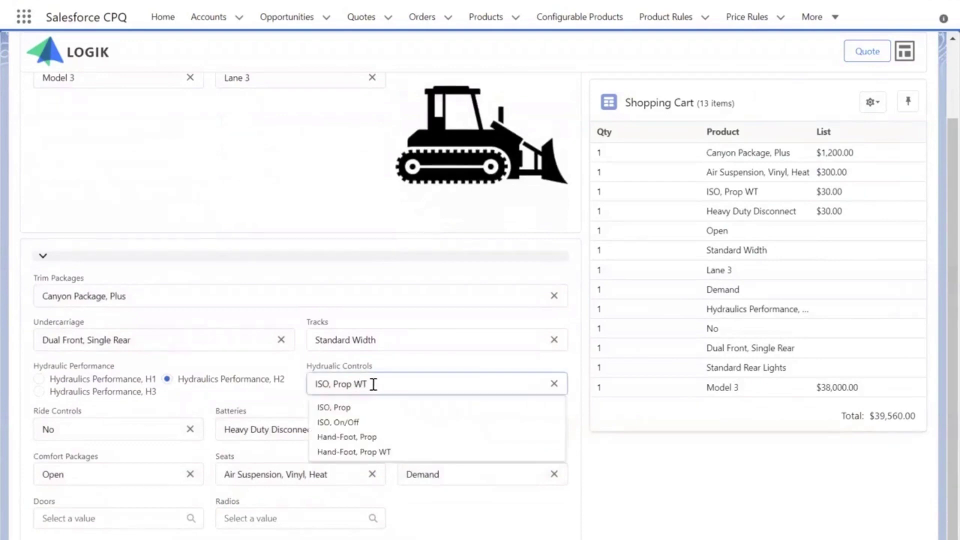
# - Select H3 hydraulics performance and change controls from ISO, On/Off to ISO, Prop to clear the incompatibility
pyautogui.click(366, 424)
pyautogui.click(53, 393)
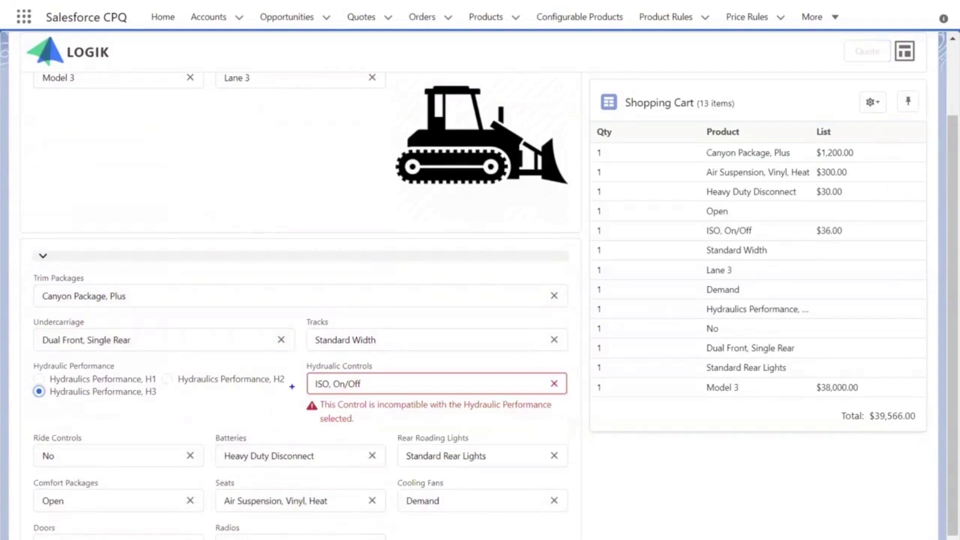
pyautogui.moveTo(291, 386); pyautogui.dragTo(574, 431)
pyautogui.click(322, 383)
pyautogui.click(337, 421)
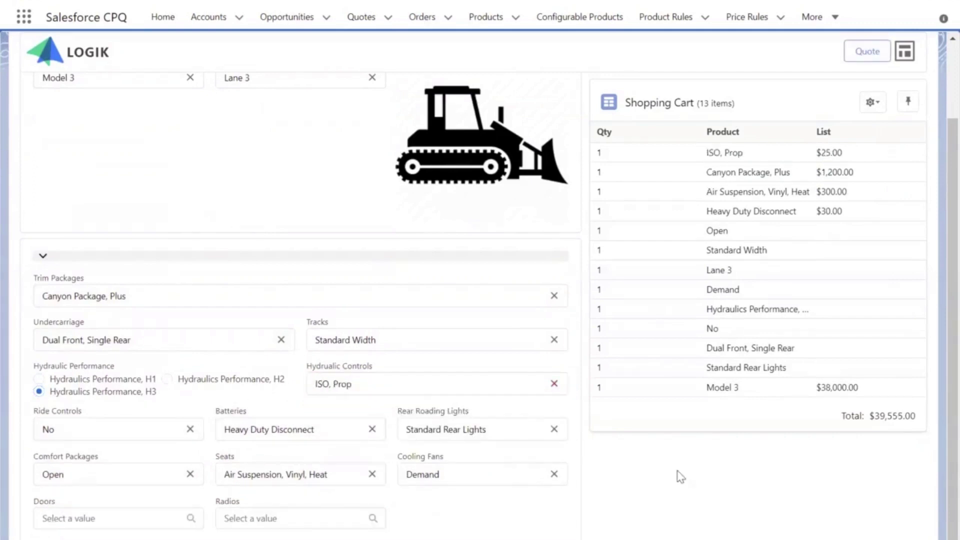
pyautogui.scroll(2, 938, 435)
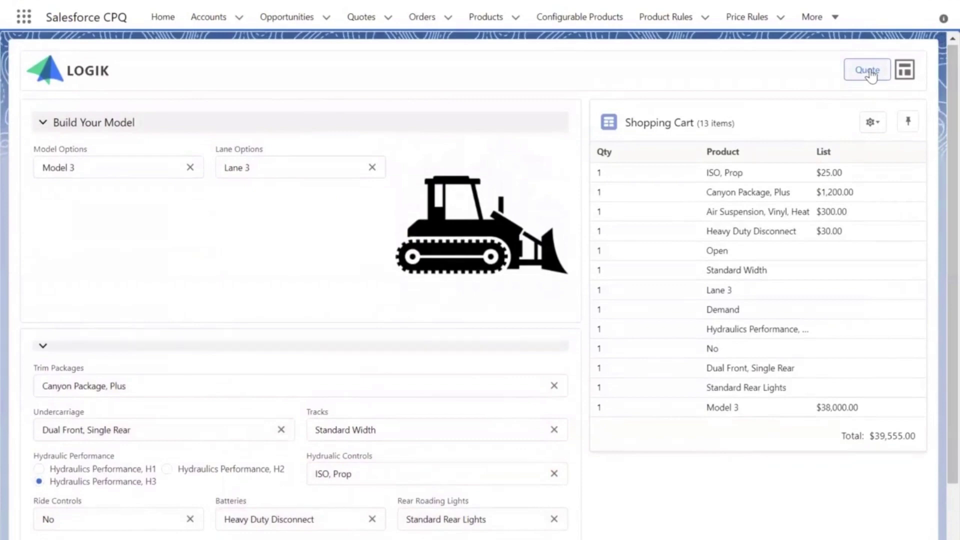
# - Send the configured Compact Track Loader back to quote Q-00048 with the Quote button
pyautogui.click(868, 71)
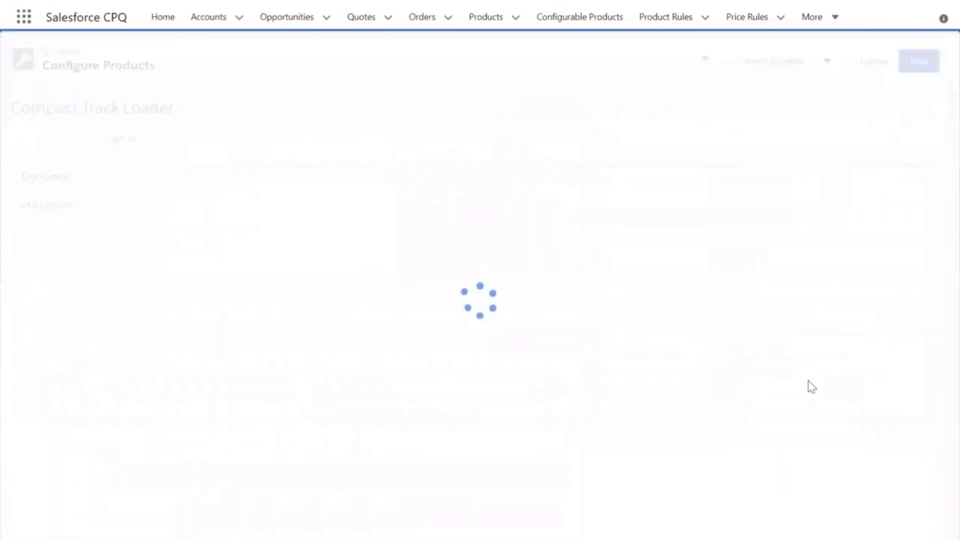